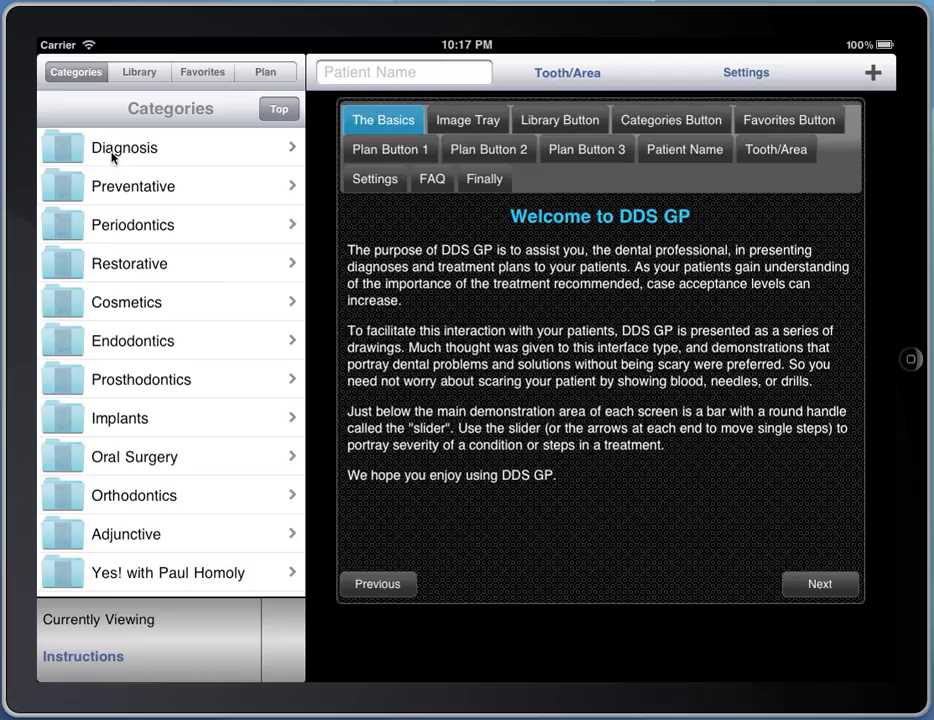
Step: Search the Library topics for 'dise', then clear the search term
click(140, 79)
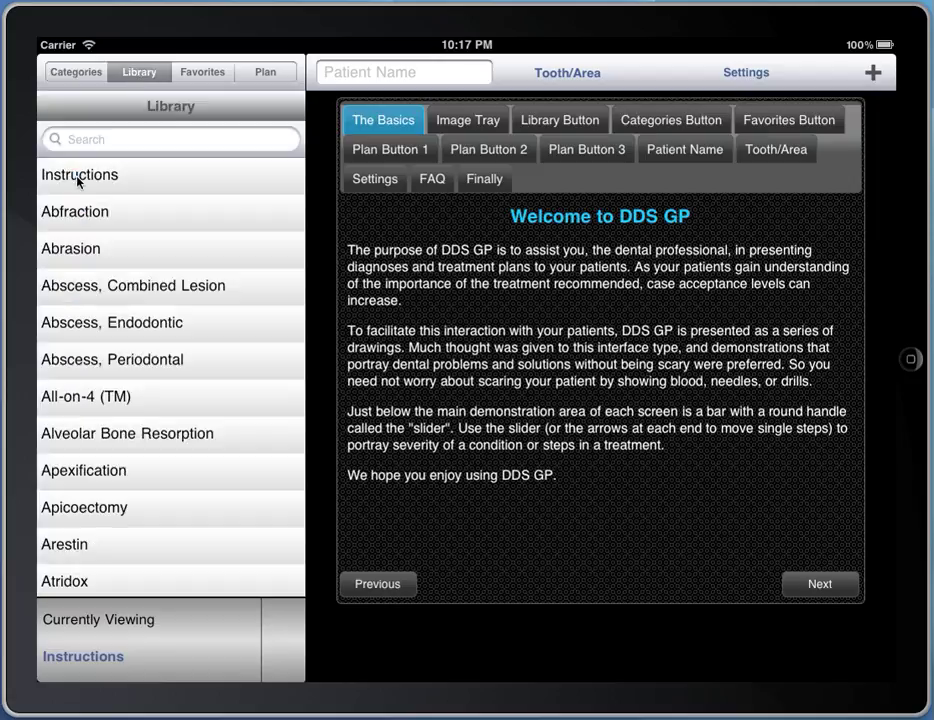
click(88, 145)
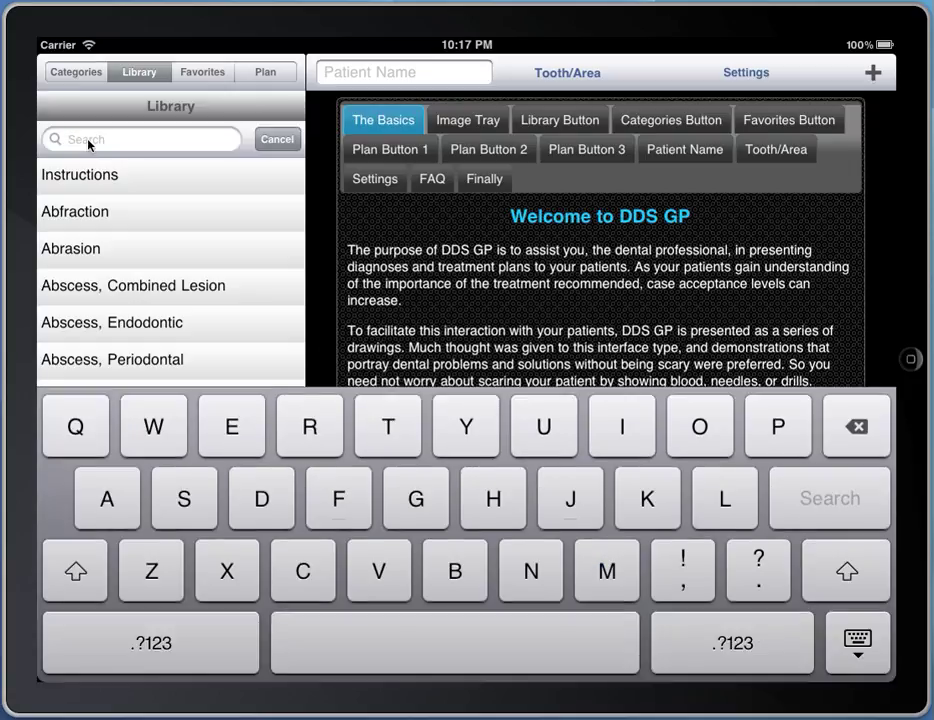
text(d)
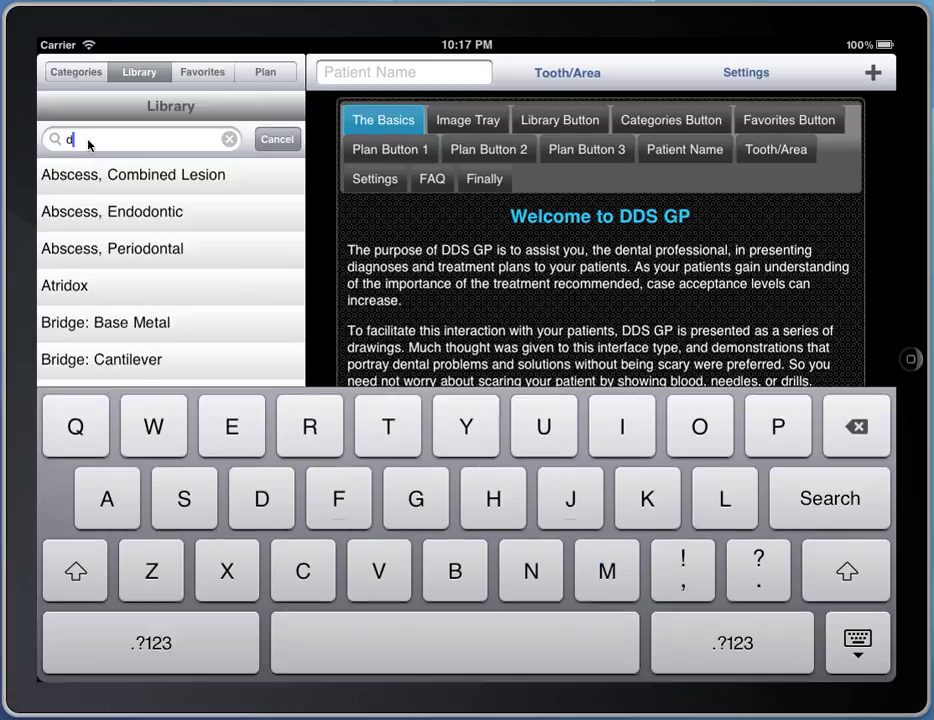
text(ise)
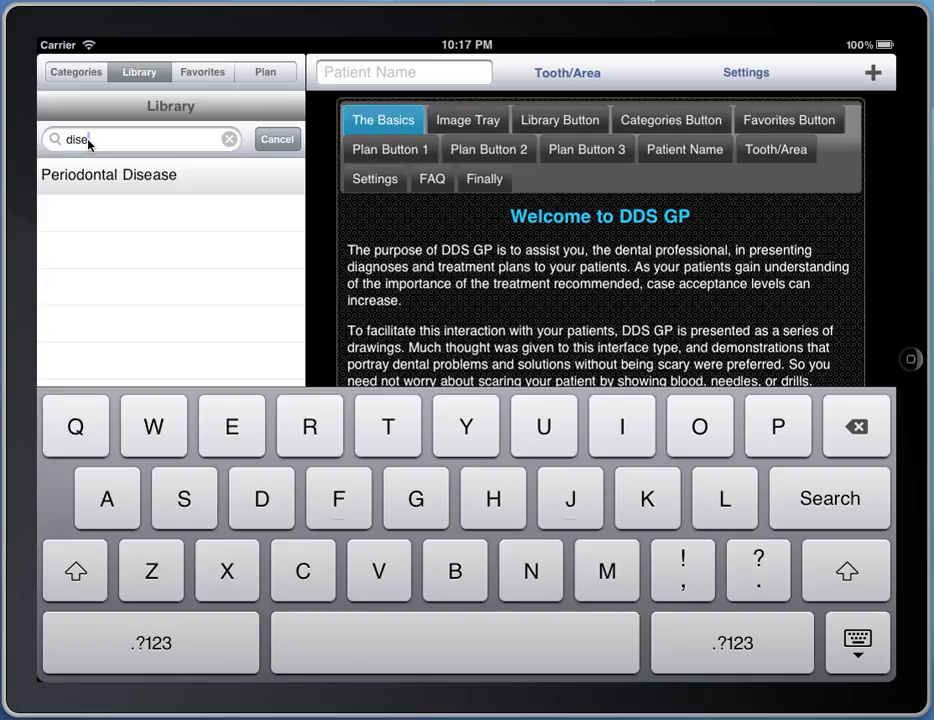
key(BackSpace)
key(BackSpace)
key(BackSpace)
key(BackSpace)
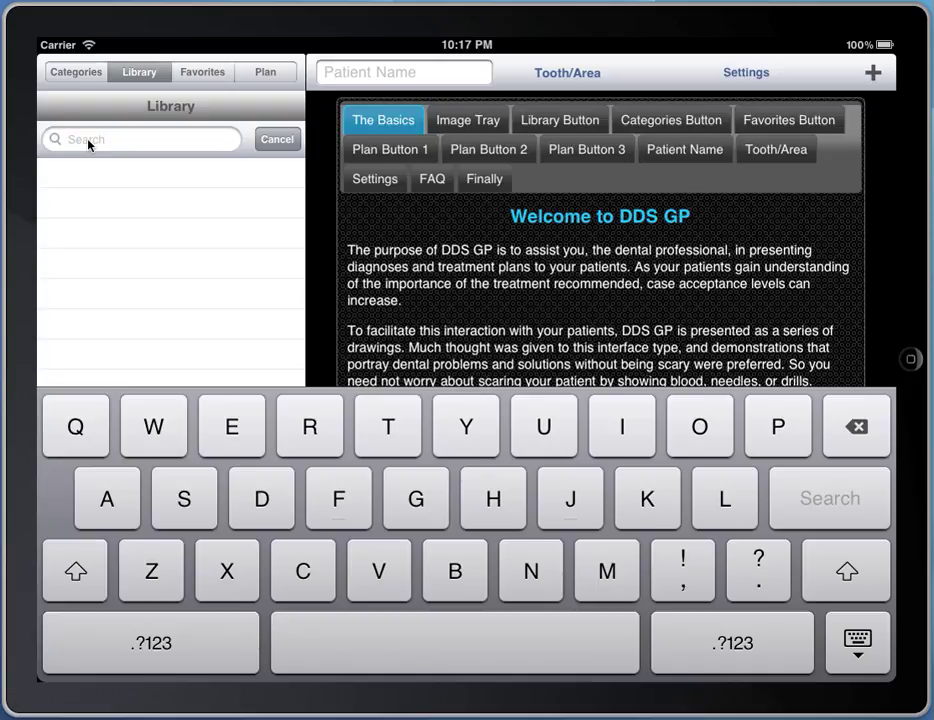
click(200, 72)
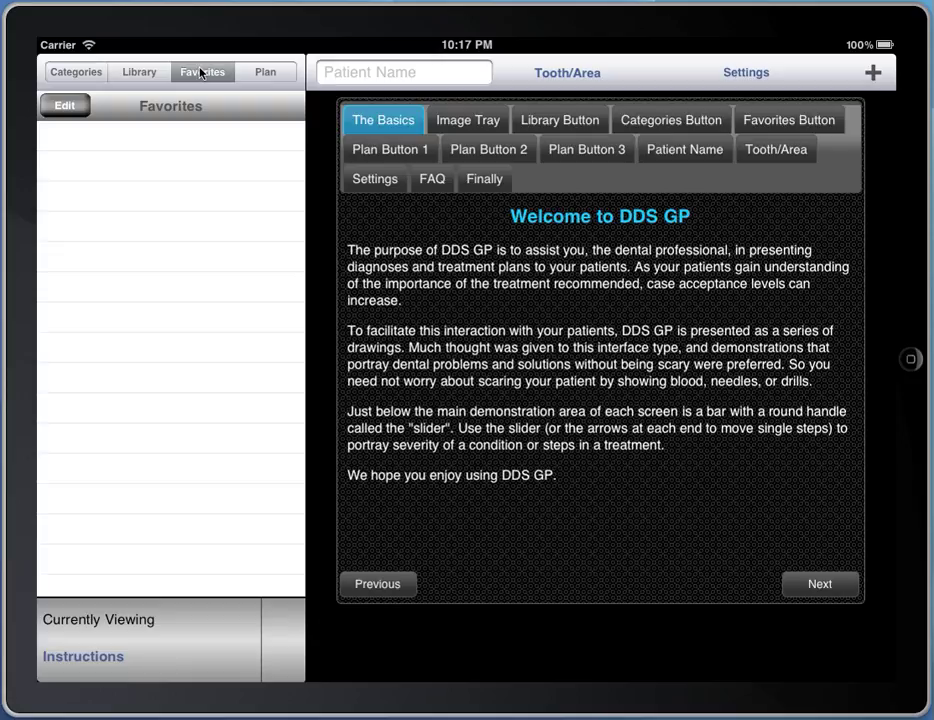
Step: Check the empty Plan list, then open the Diagnosis category from Categories
click(265, 73)
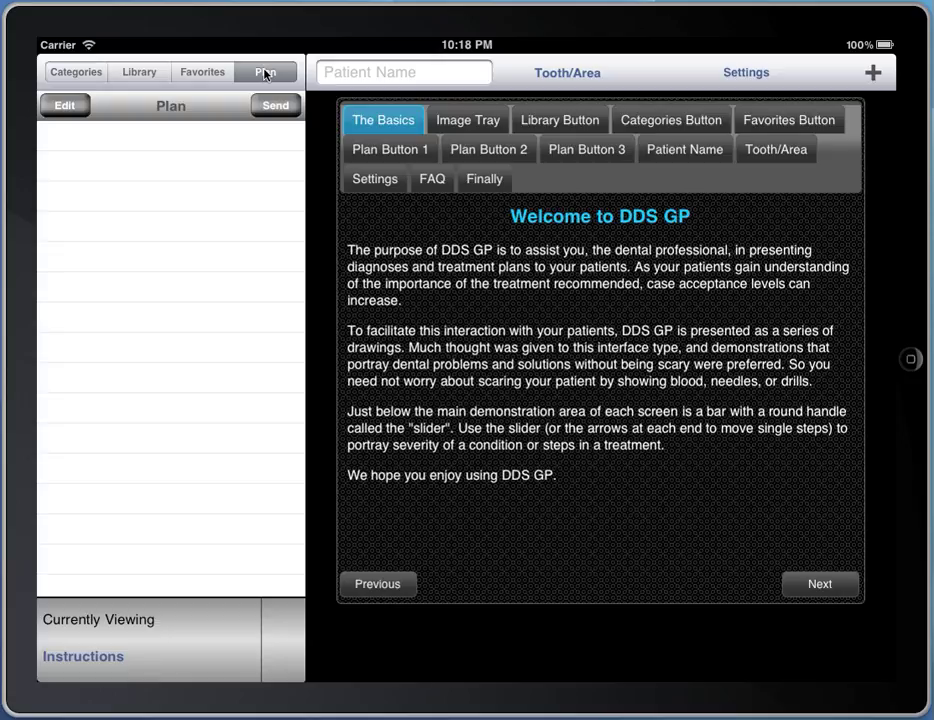
click(103, 75)
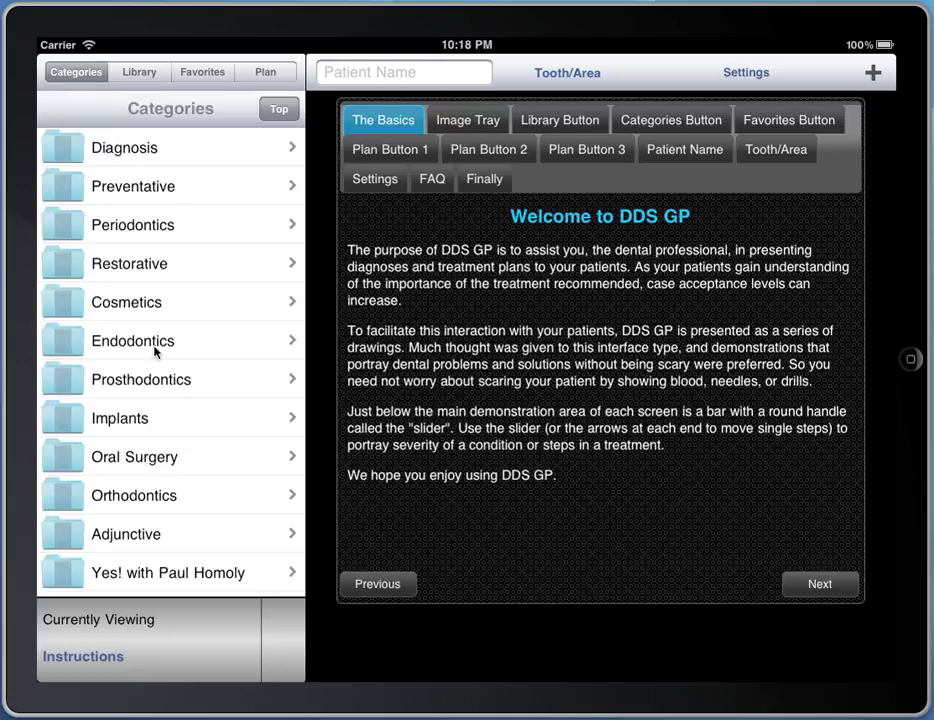
click(164, 160)
Step: Open Decay under Diagnosis and bring up the Decay, Root illustration
click(161, 224)
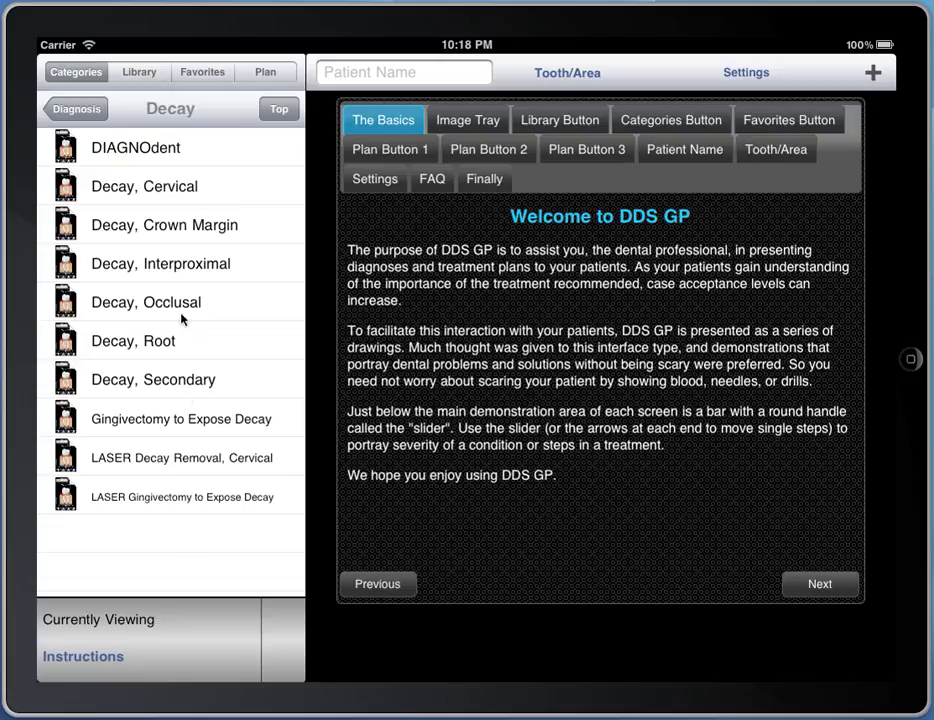
click(163, 340)
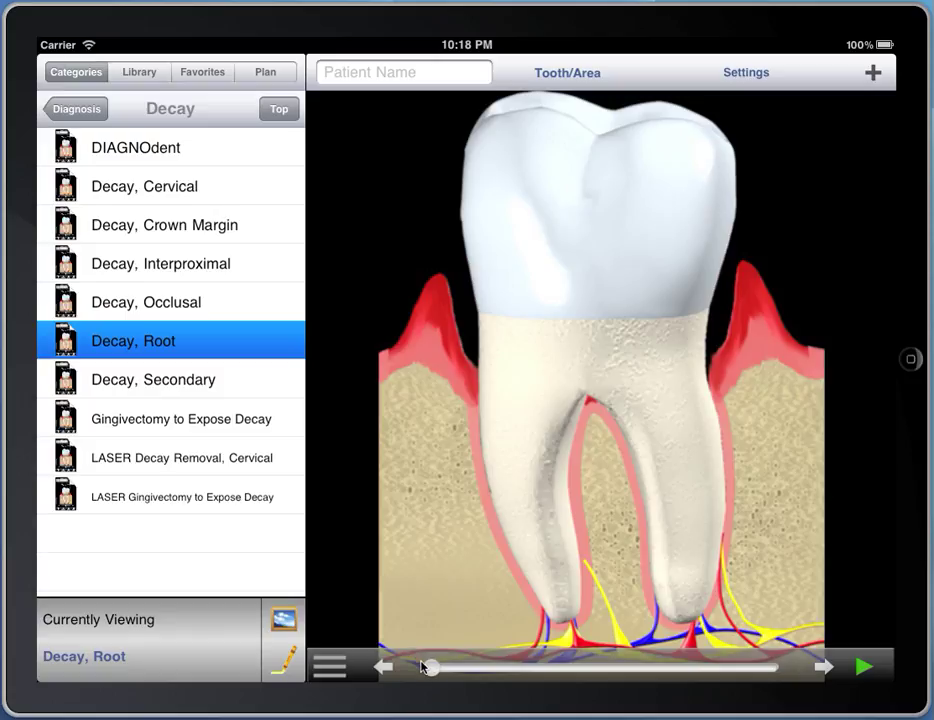
Step: Scrub and step the Decay, Root animation forward and back through its stages
drag(433, 670, 631, 668)
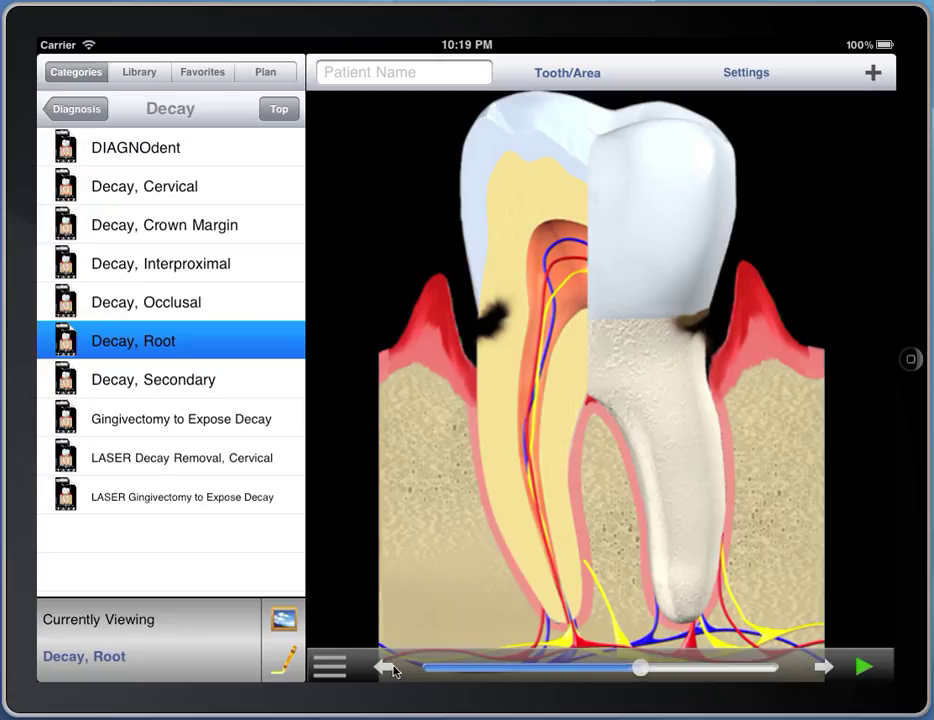
click(821, 668)
click(821, 668)
click(821, 668)
click(388, 669)
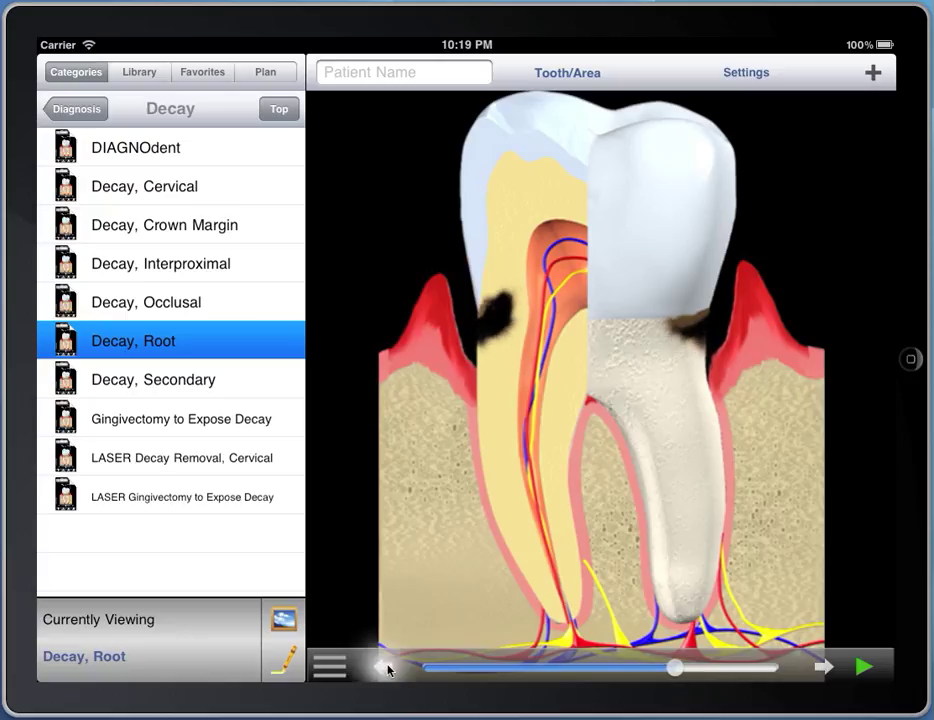
click(388, 670)
click(388, 670)
drag(640, 669, 603, 672)
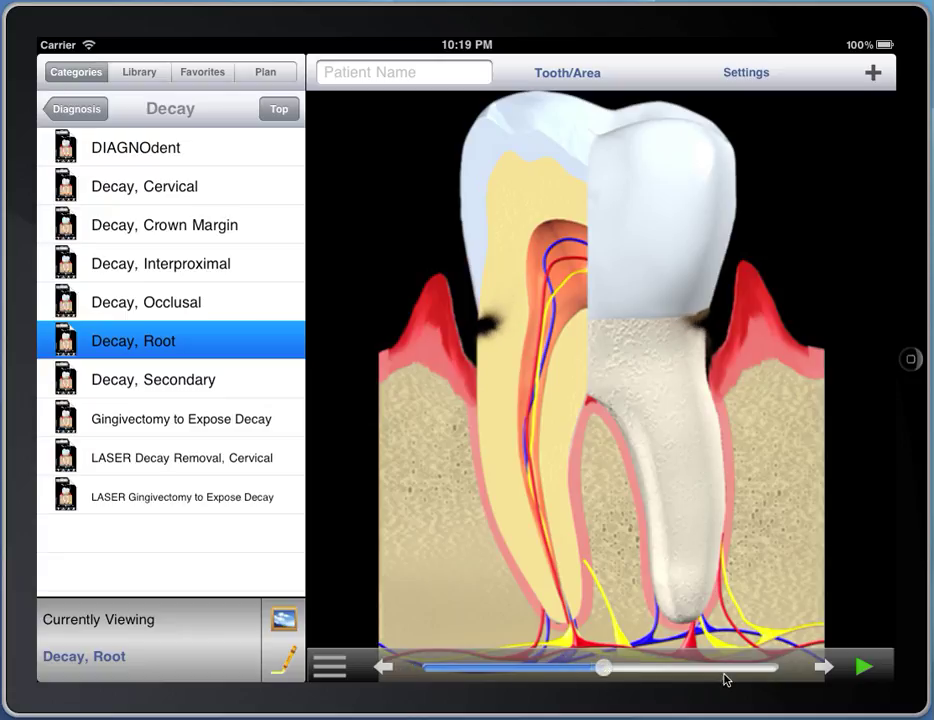
click(825, 670)
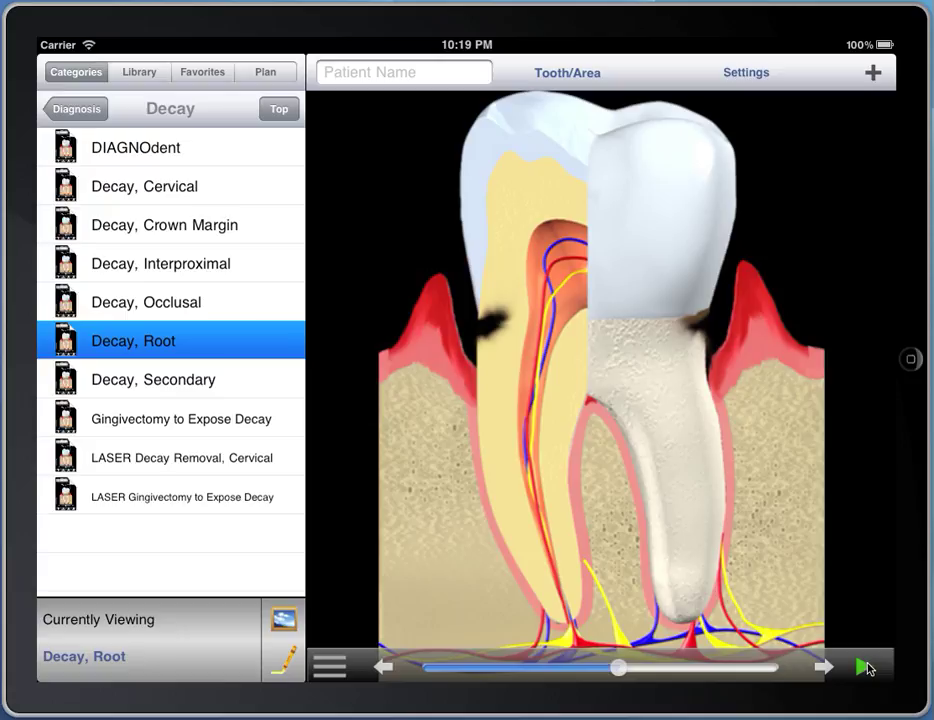
Step: Play the decay animation to its end, moving the playback controls up and back
click(864, 667)
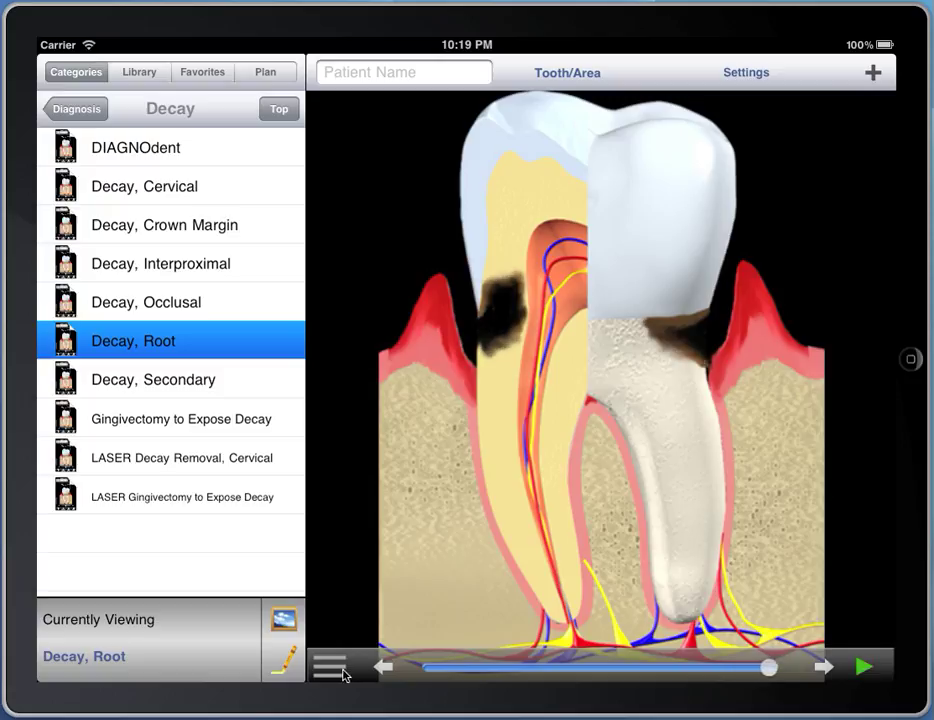
drag(343, 675, 352, 112)
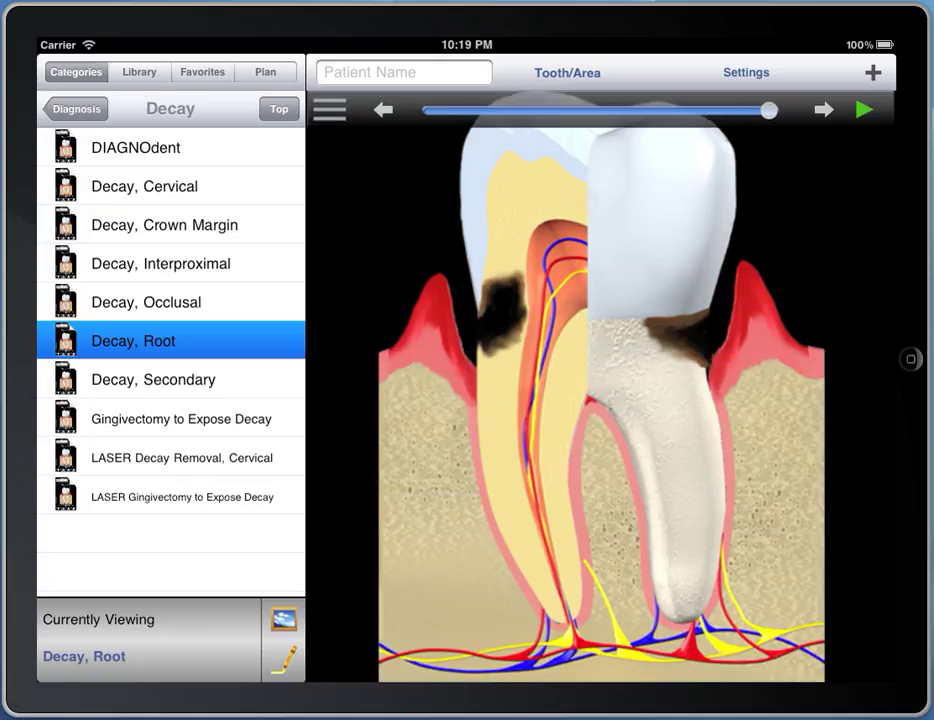
drag(325, 108, 288, 689)
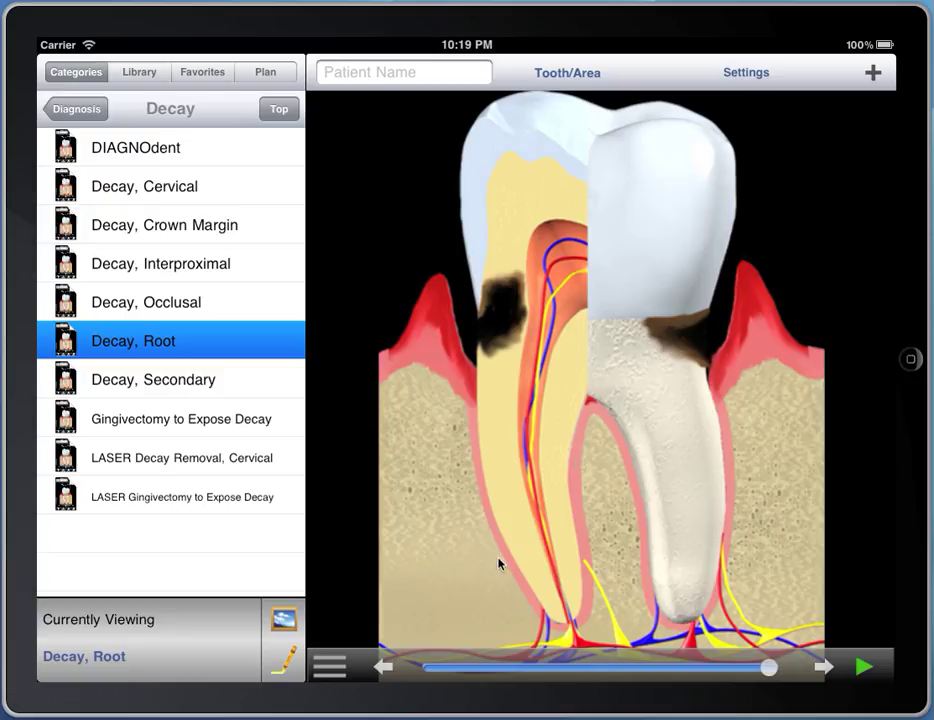
click(282, 621)
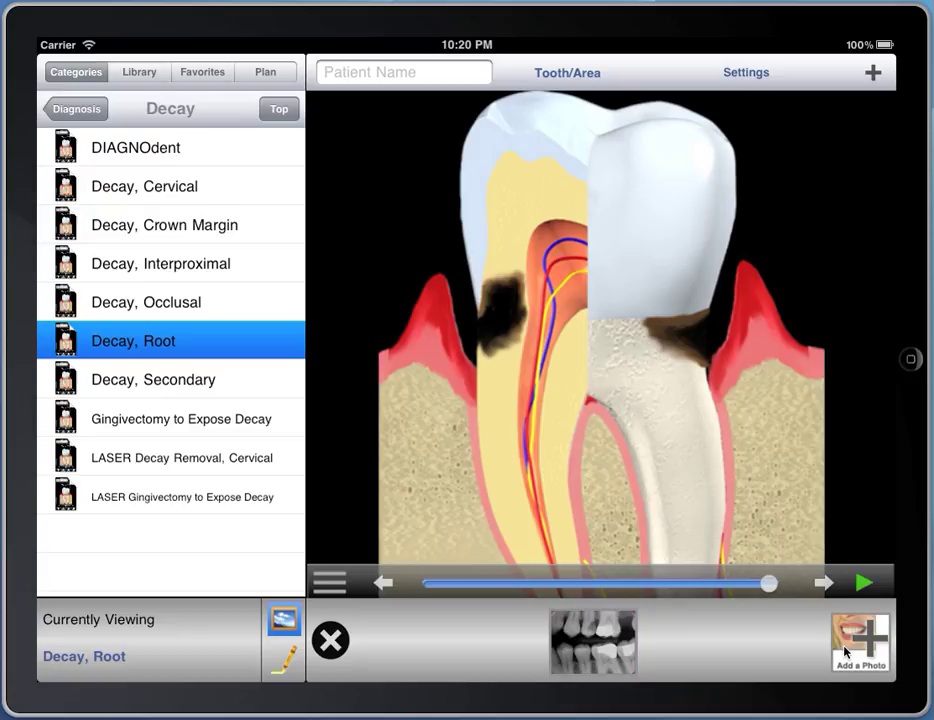
Step: Try blue and yellow highlighter strokes on the tooth, then undo and erase them
click(286, 658)
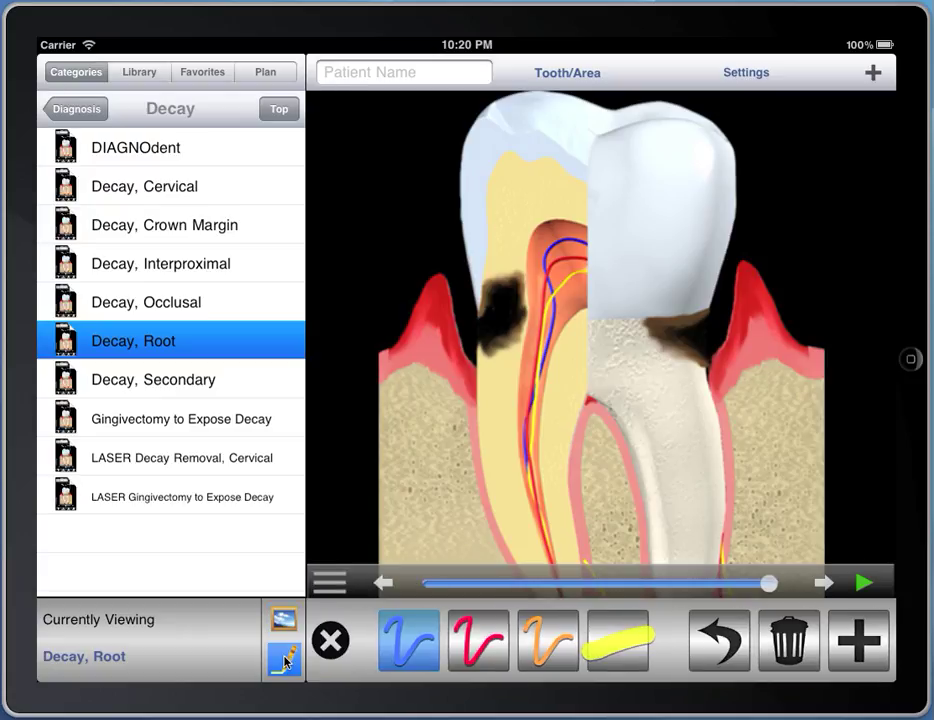
mouse_move(616, 242)
mouse_down()
mouse_move(468, 215)
mouse_move(598, 423)
mouse_move(577, 142)
mouse_up()
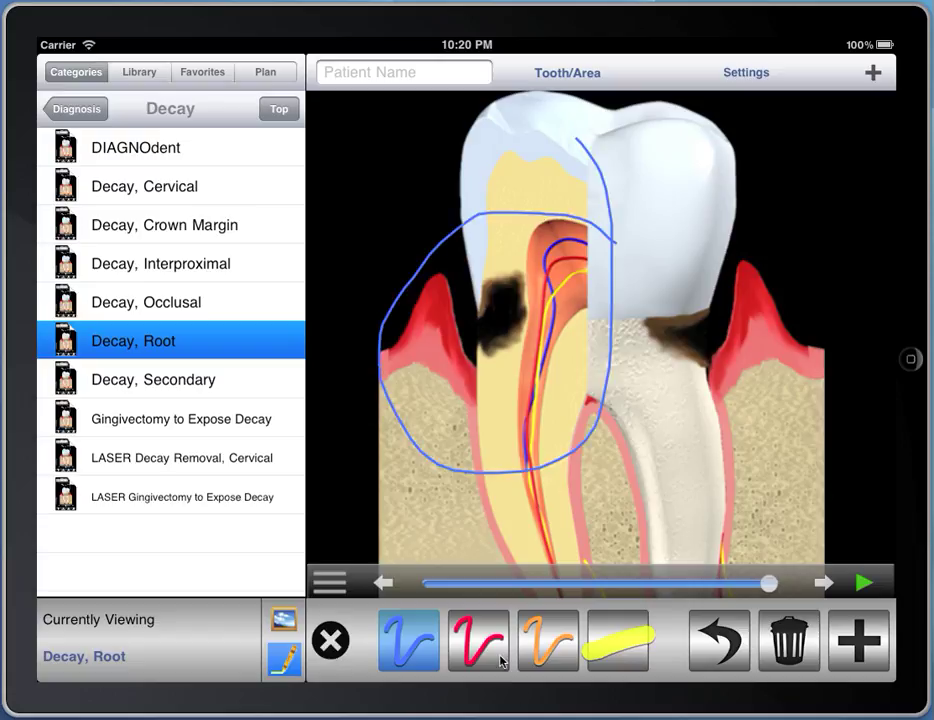
click(604, 636)
mouse_move(590, 262)
mouse_down()
mouse_move(486, 300)
mouse_move(497, 317)
mouse_move(470, 332)
mouse_move(512, 350)
mouse_up()
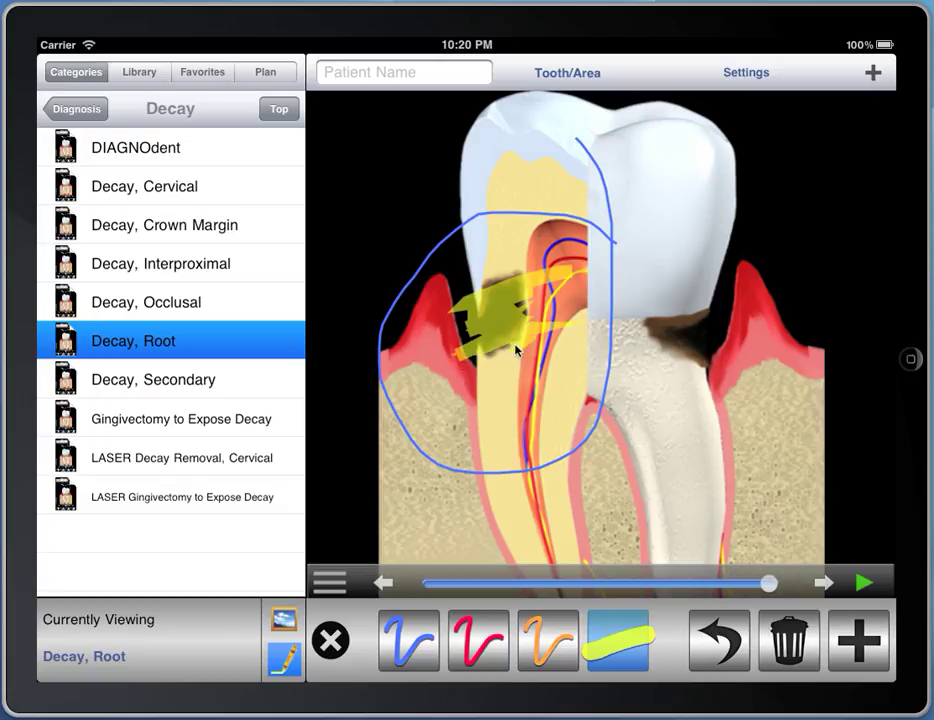
click(722, 648)
click(724, 652)
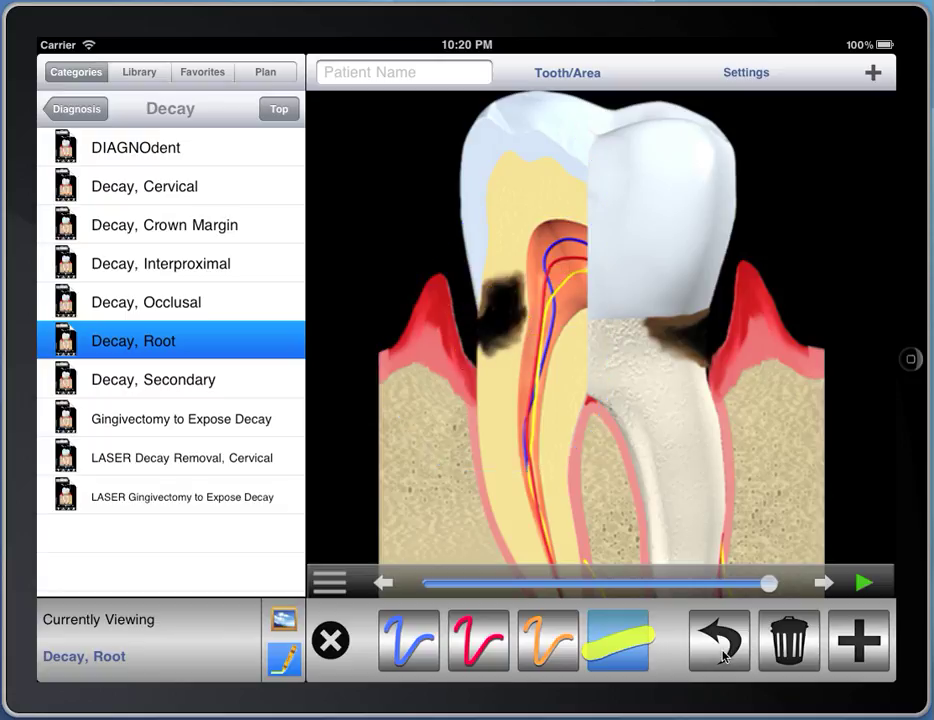
mouse_move(586, 262)
mouse_down()
mouse_move(530, 256)
mouse_move(640, 340)
mouse_move(722, 503)
mouse_up()
click(789, 643)
Step: Draw red, orange and blue freehand strokes over the tooth and canal
click(478, 638)
mouse_move(601, 262)
mouse_down()
mouse_move(413, 230)
mouse_move(661, 448)
mouse_up()
click(565, 652)
mouse_move(559, 455)
mouse_down()
mouse_move(646, 330)
mouse_move(746, 477)
mouse_up()
click(423, 648)
mouse_move(432, 427)
mouse_down()
mouse_move(609, 390)
mouse_move(705, 492)
mouse_up()
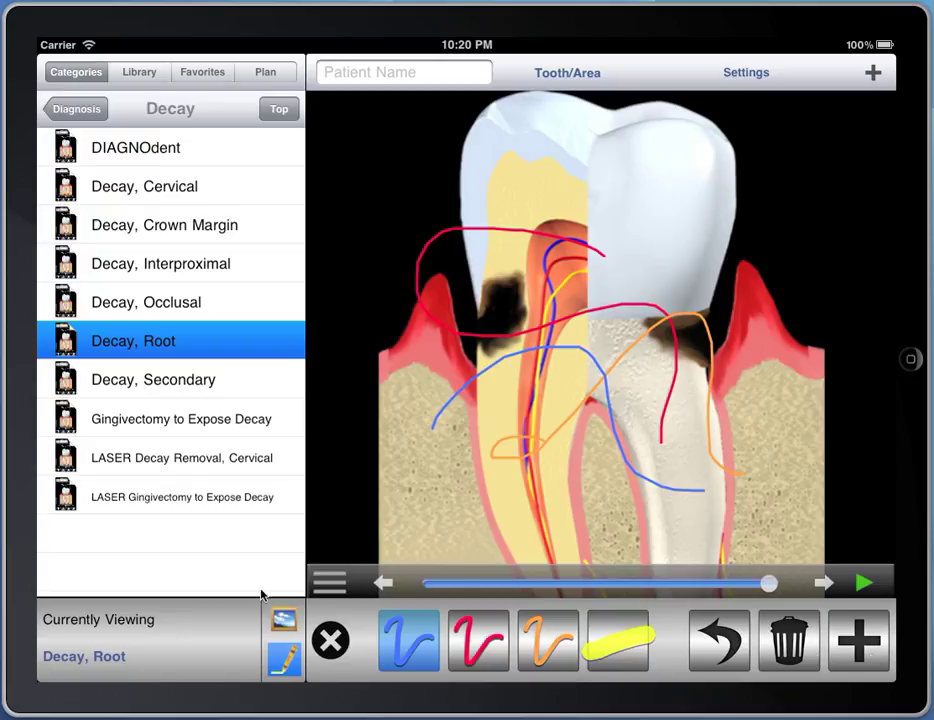
Step: Preview the saved annotated snapshot in the item's photo tray, then close the tray
click(284, 621)
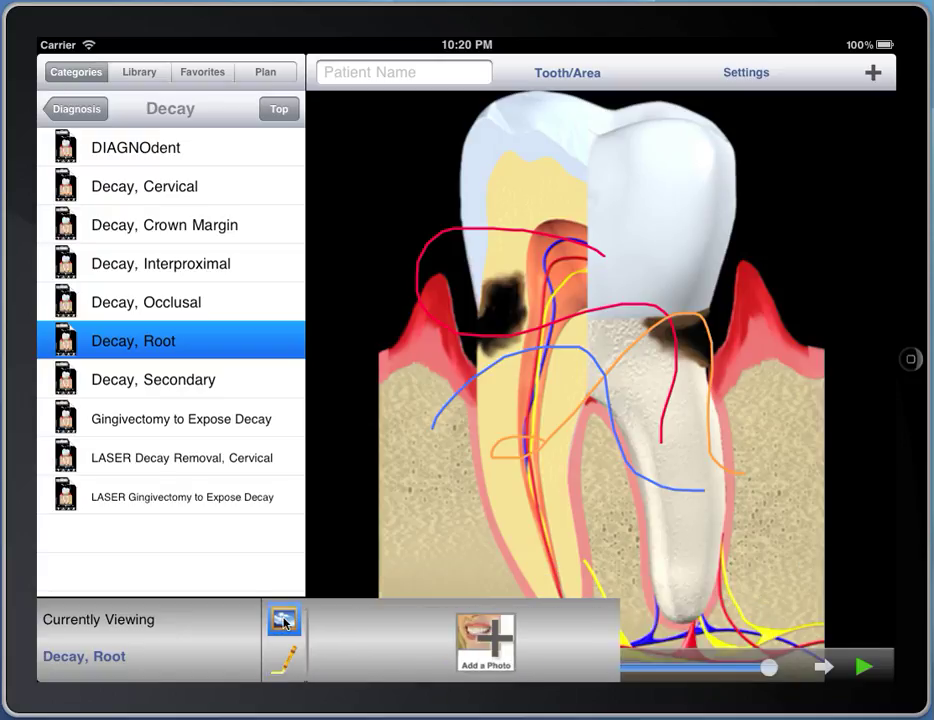
click(284, 621)
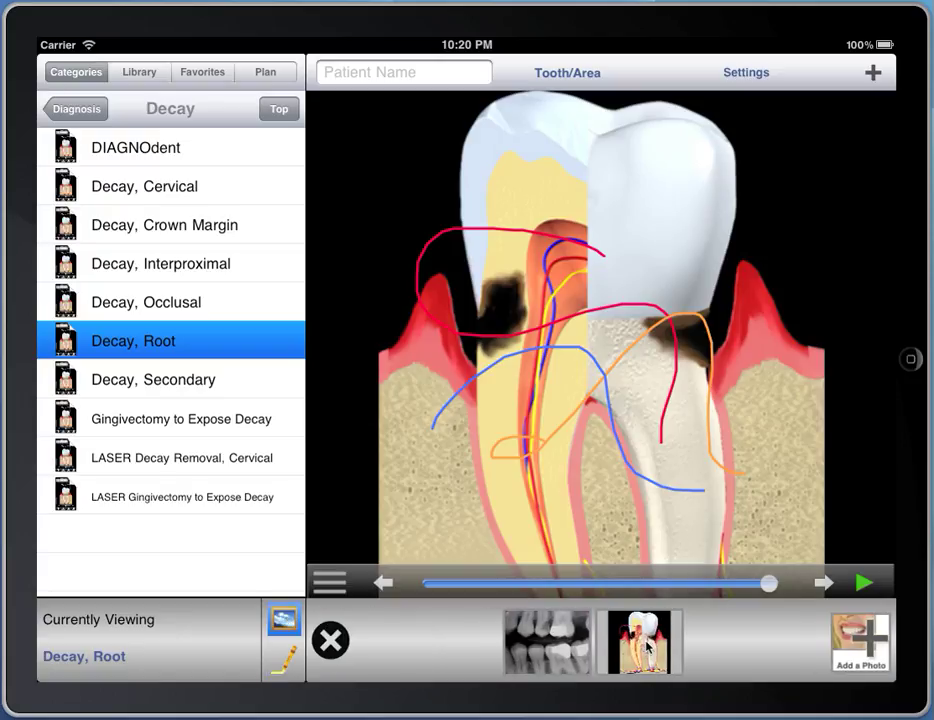
click(647, 648)
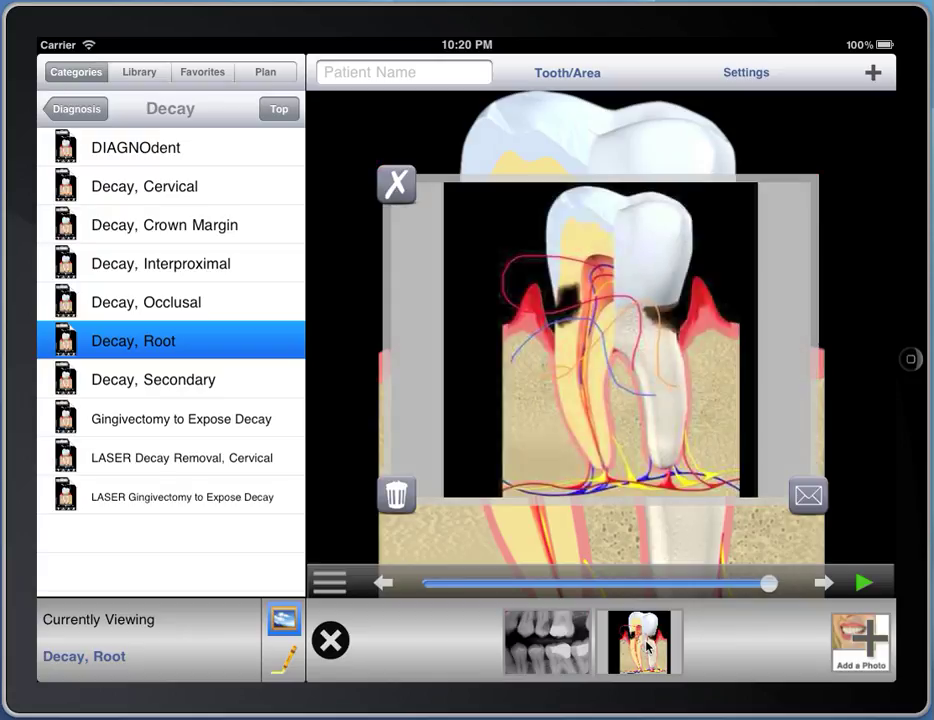
click(396, 183)
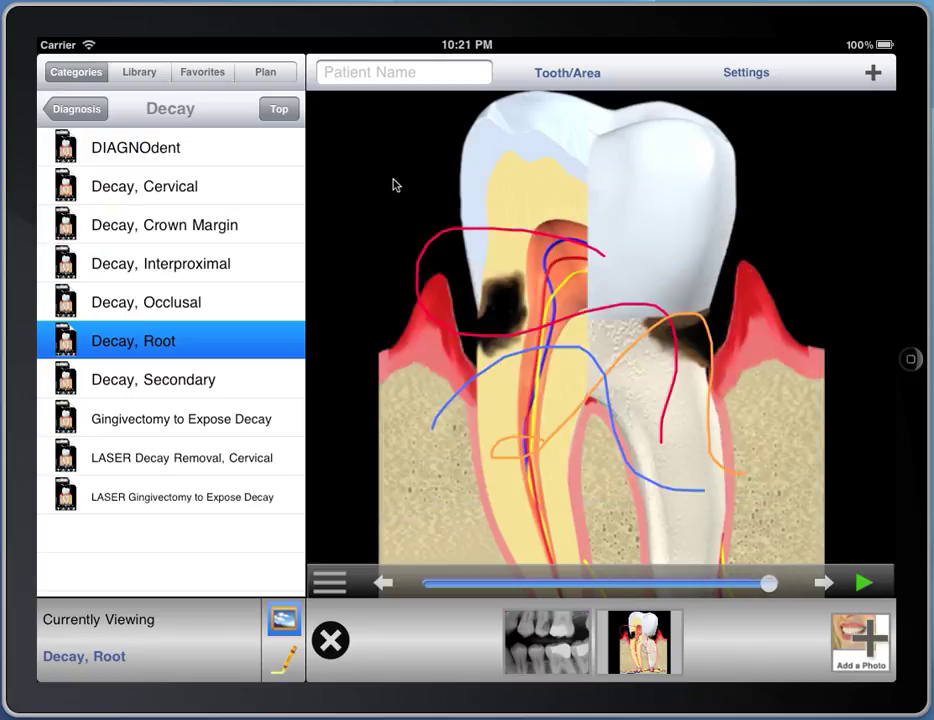
click(336, 649)
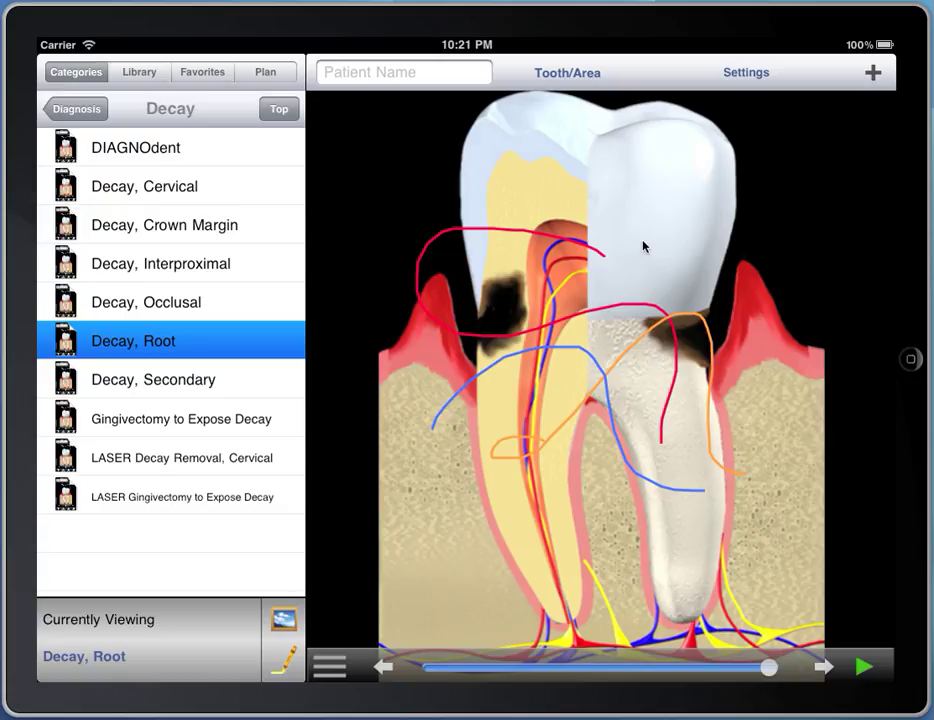
Step: Enter the practice name in Settings so it appears in the header
click(743, 76)
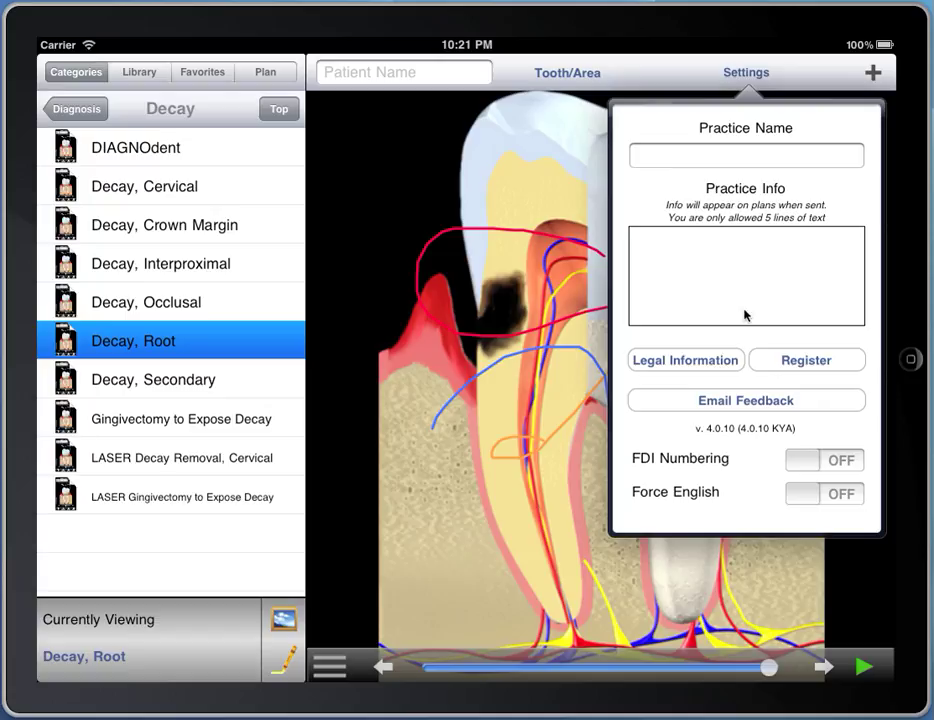
click(738, 158)
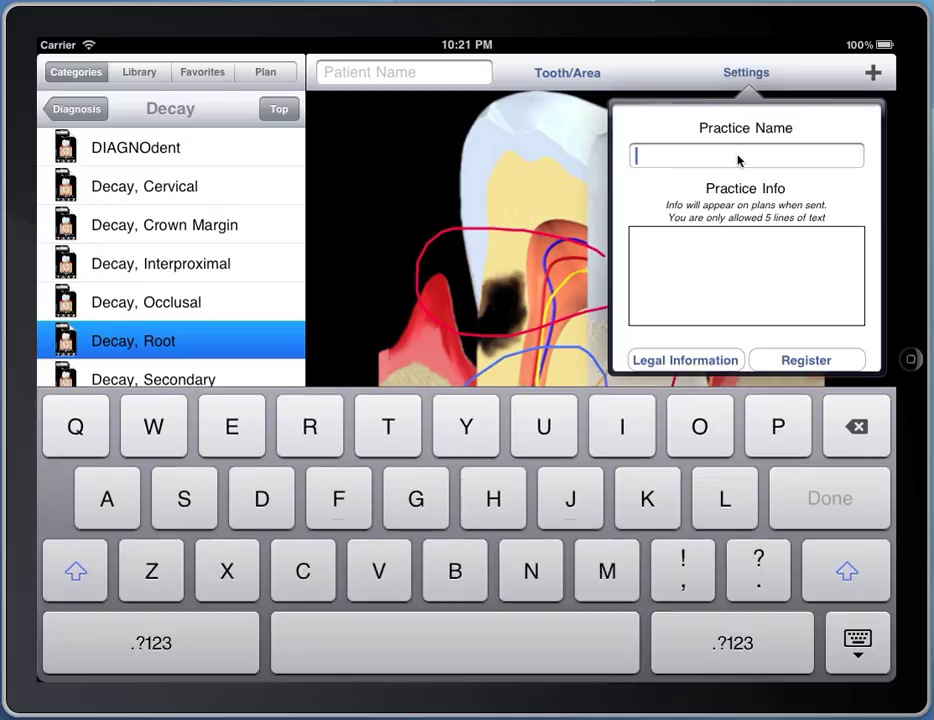
text(Joes)
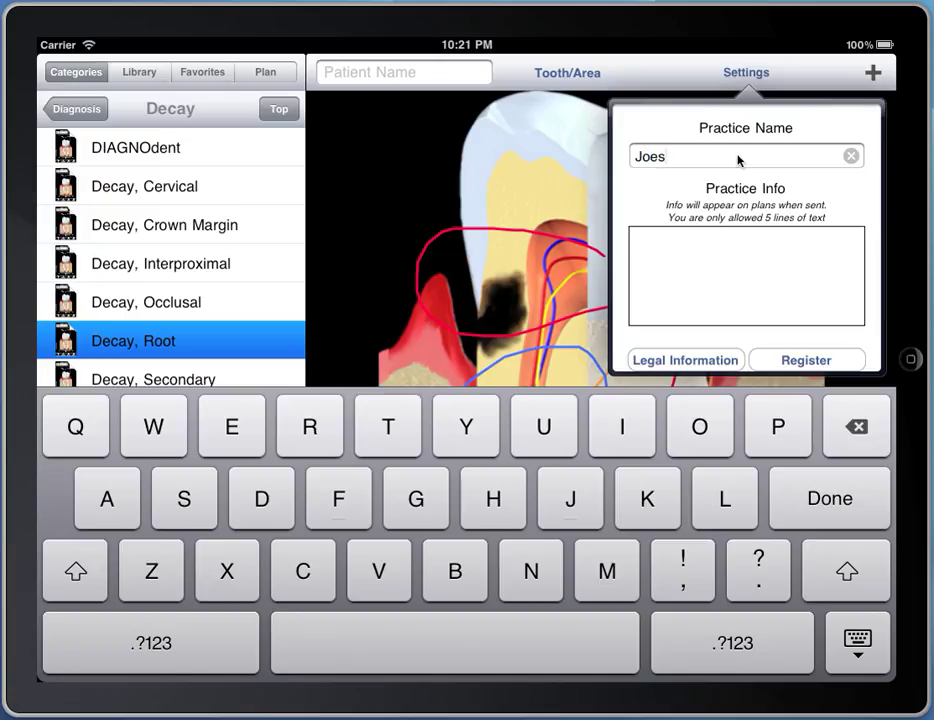
text( Practice)
key(Return)
click(595, 150)
Step: Reopen Settings and view the Practice Info field, leaving it empty
click(745, 72)
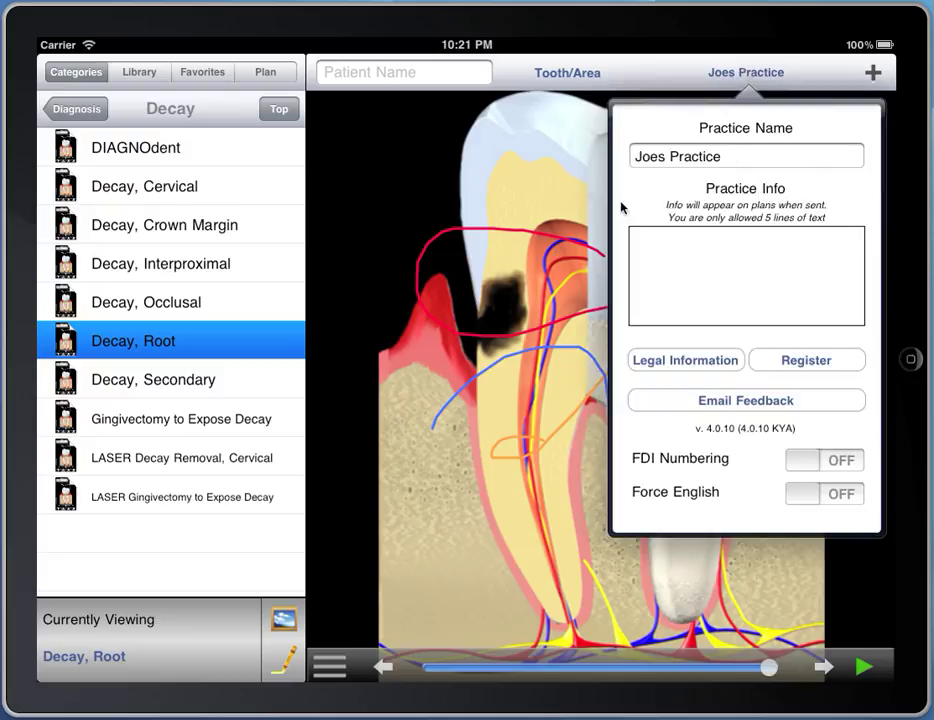
click(686, 273)
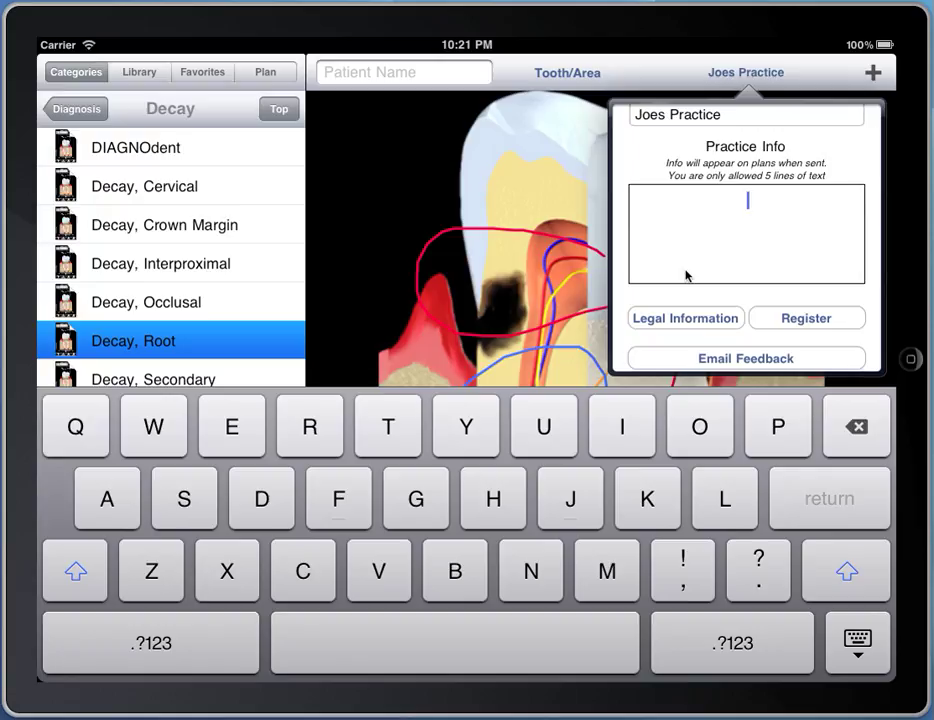
click(558, 282)
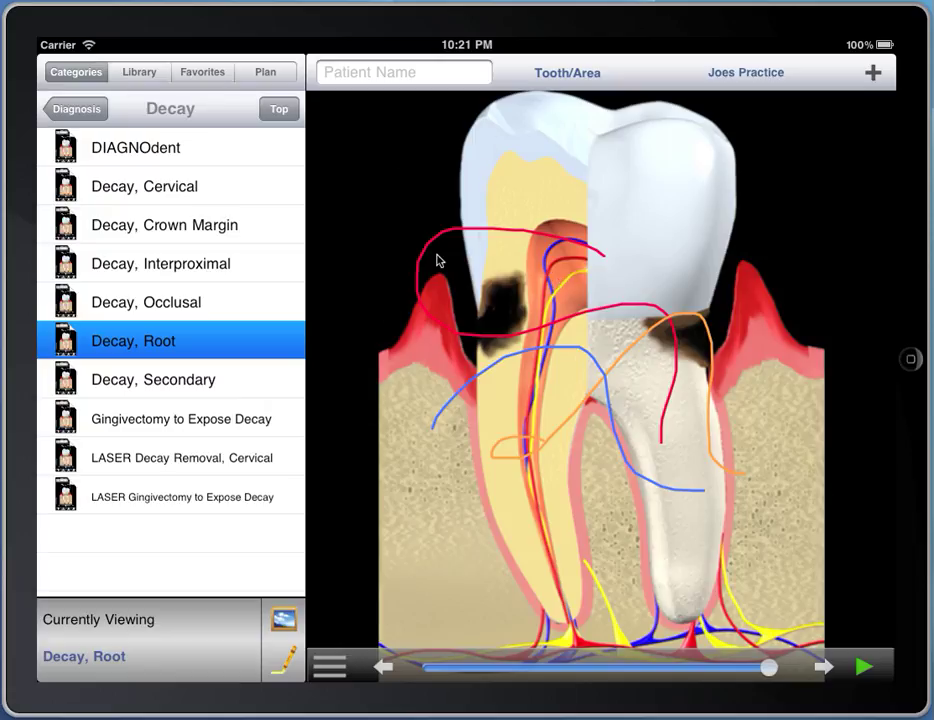
Step: Add Decay, Root and Decay, Crown Margin to Favorites
click(872, 73)
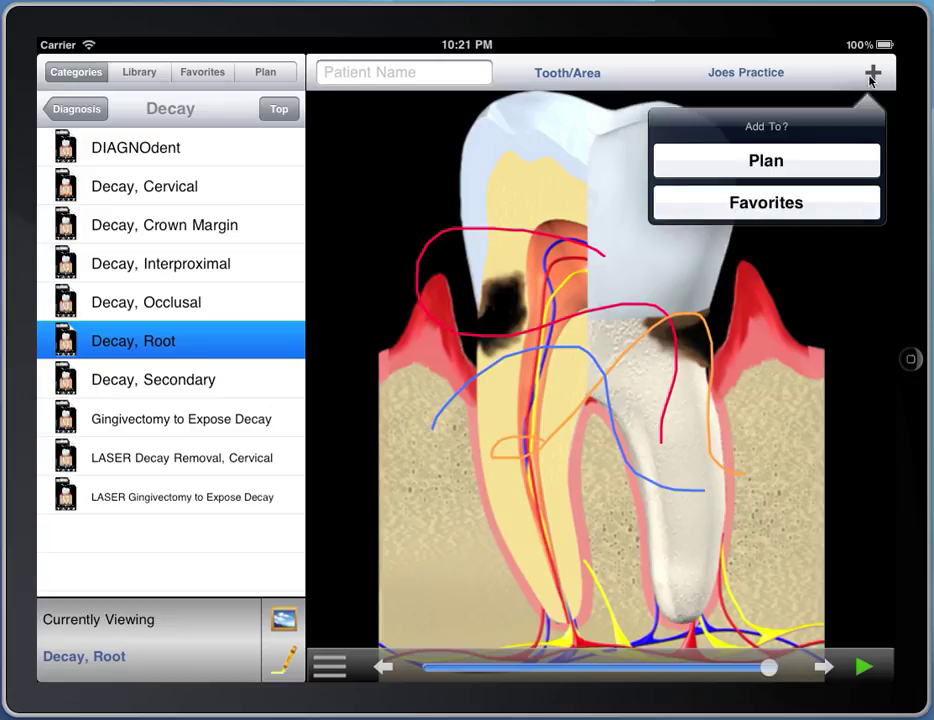
click(807, 204)
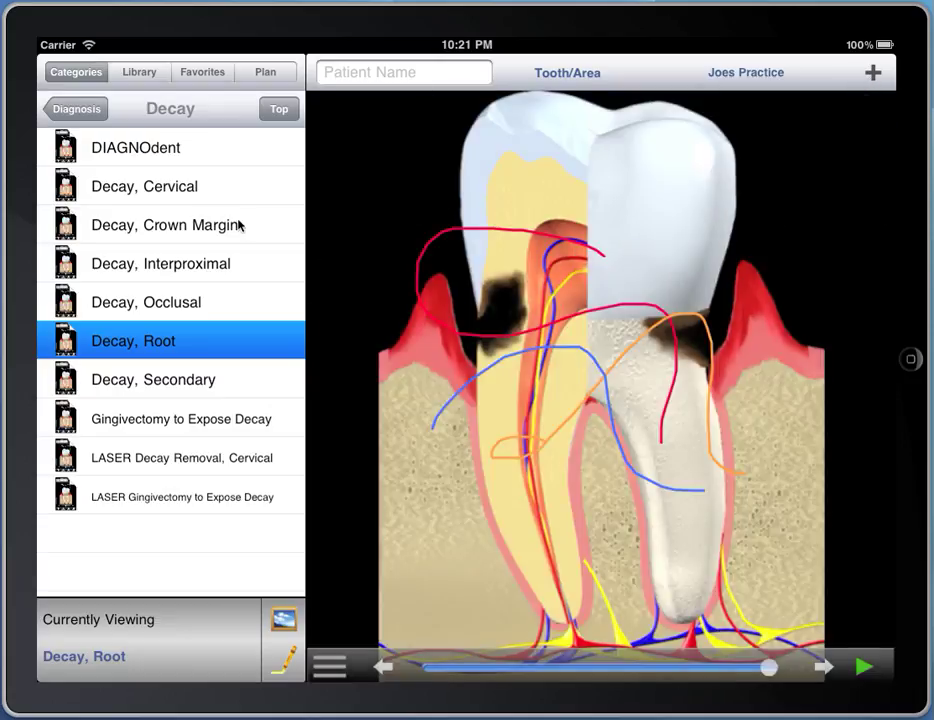
click(240, 225)
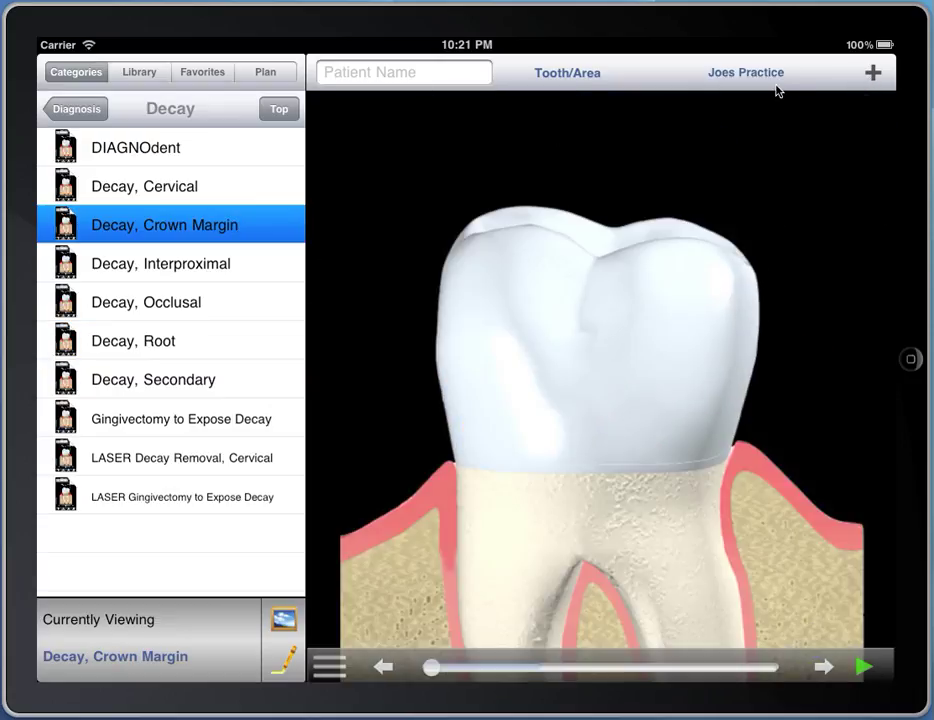
click(870, 73)
click(828, 202)
Step: Add Broken Cusp at Amalgam from Cracks/Fractures to Favorites and show the Favorites list
click(70, 110)
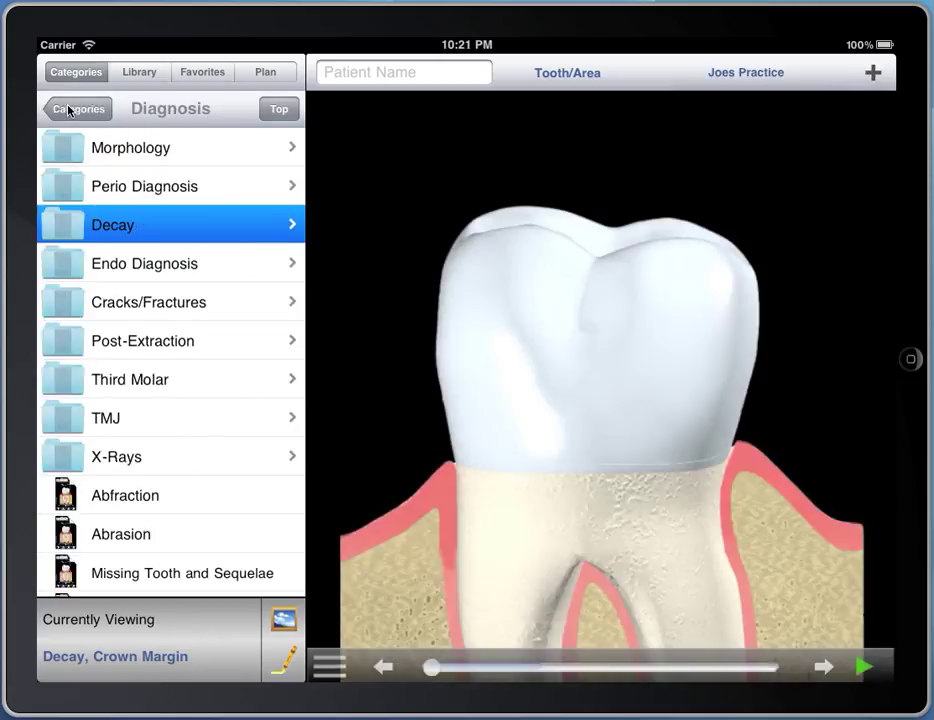
click(63, 305)
click(201, 200)
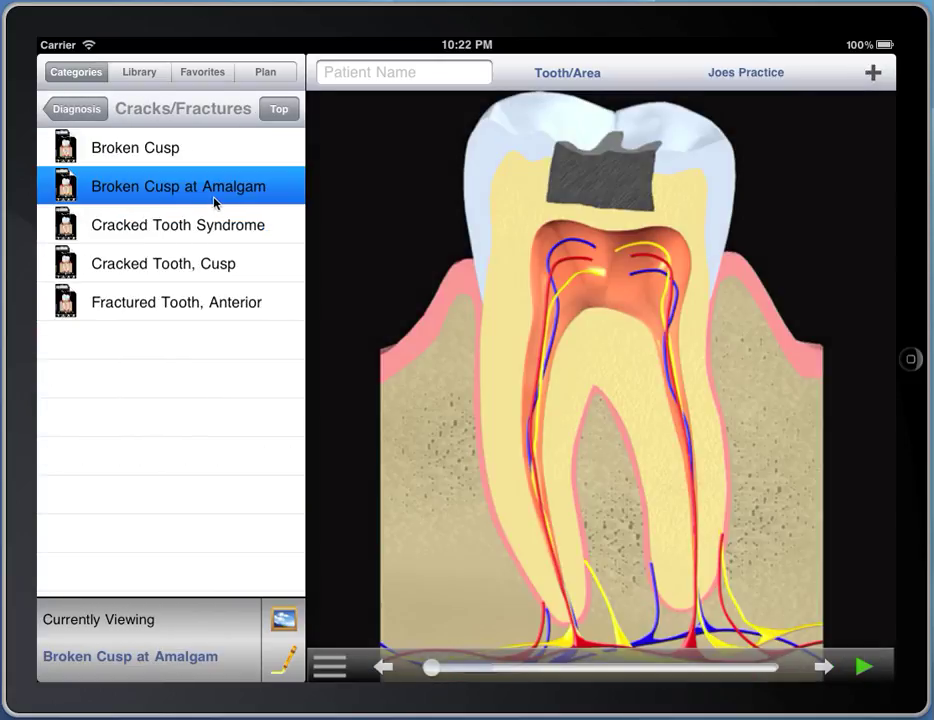
drag(433, 672, 688, 671)
click(873, 72)
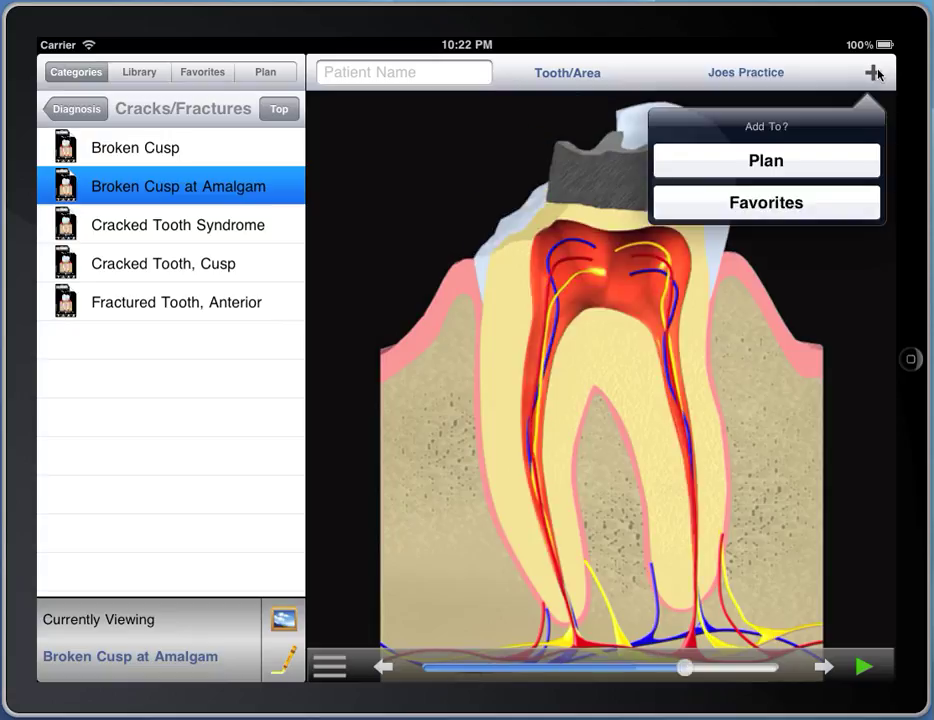
click(815, 200)
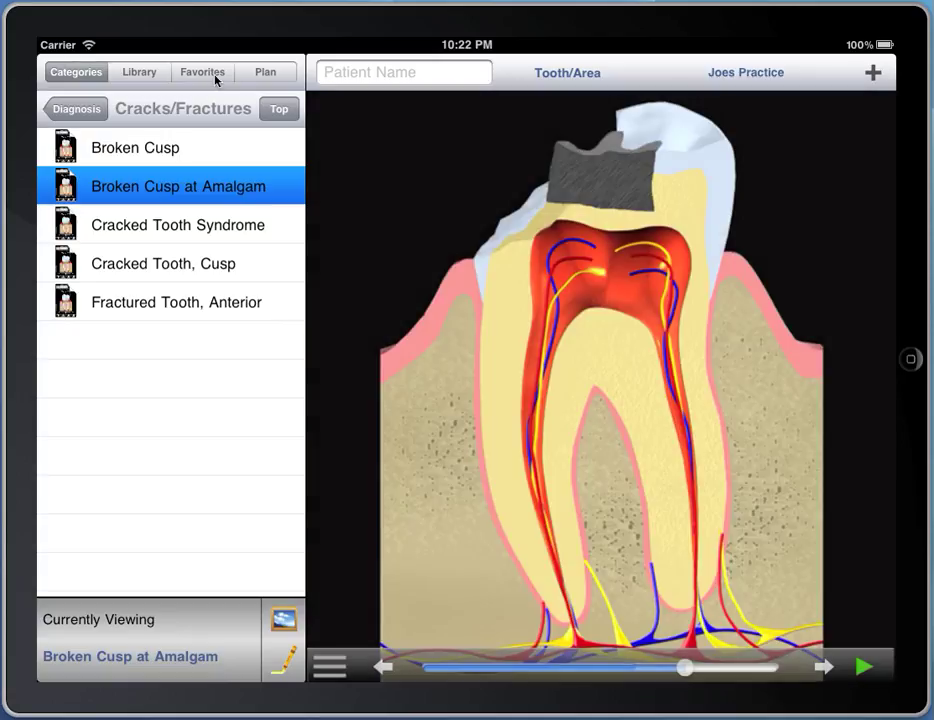
click(205, 74)
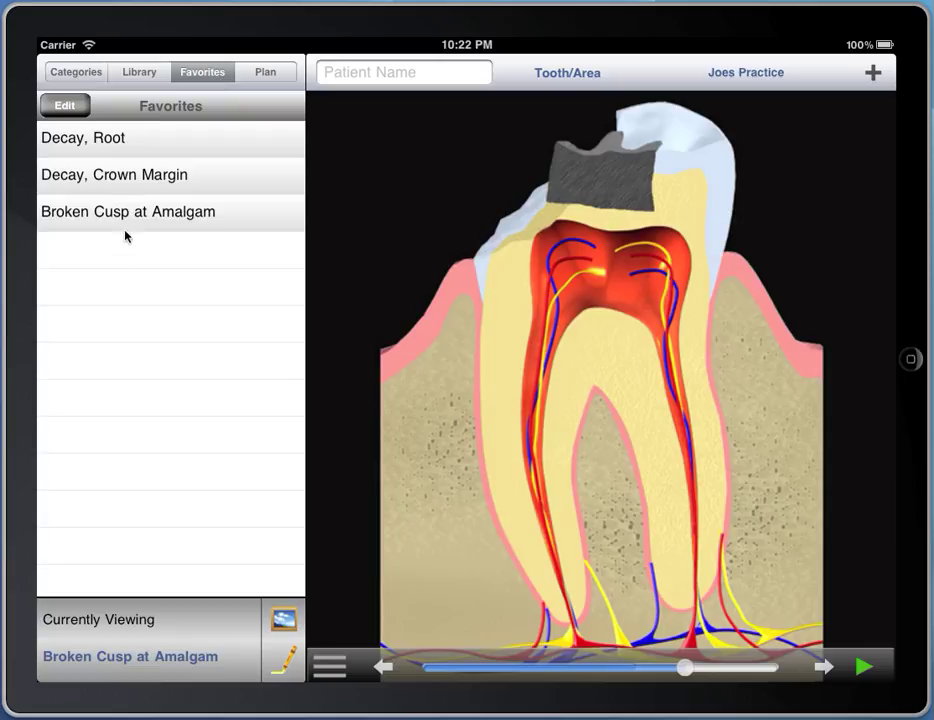
Step: Move Broken Cusp at Amalgam to the top of Favorites and delete Decay, Root
click(78, 113)
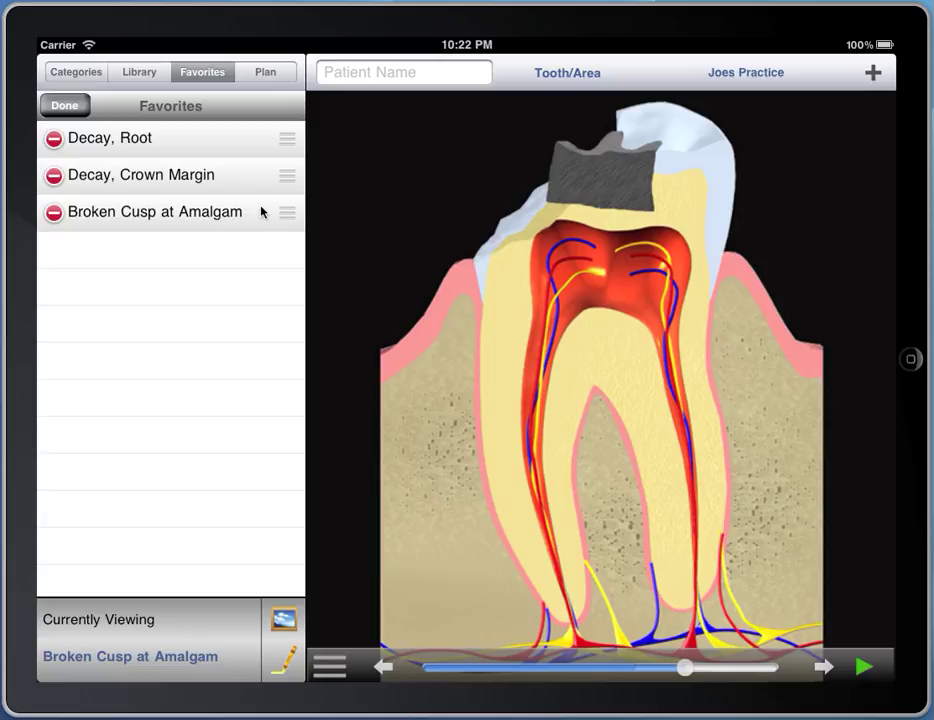
drag(289, 213, 290, 154)
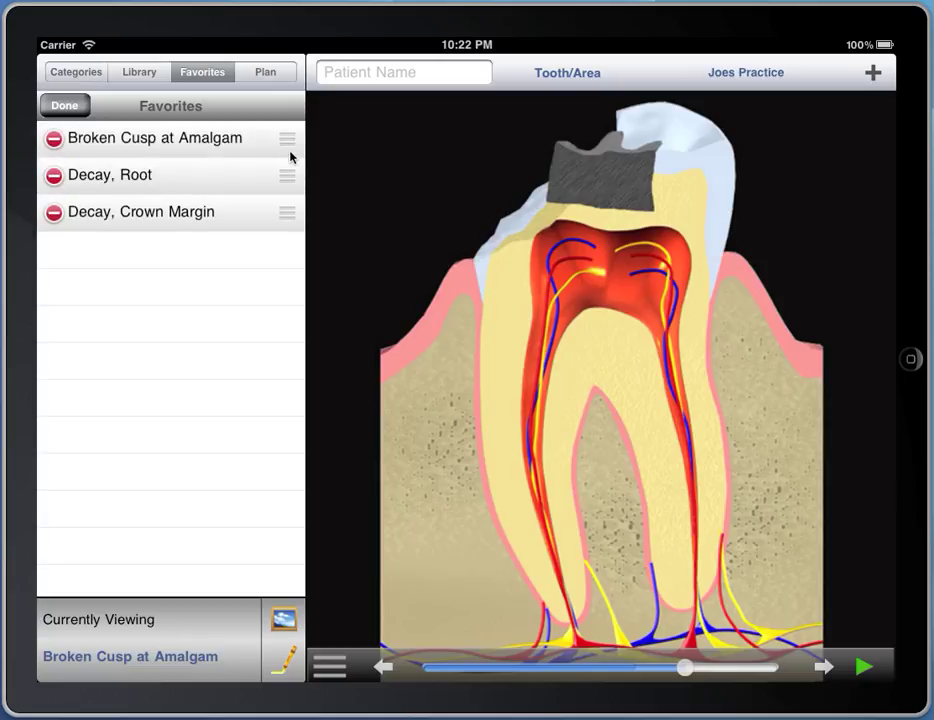
click(56, 176)
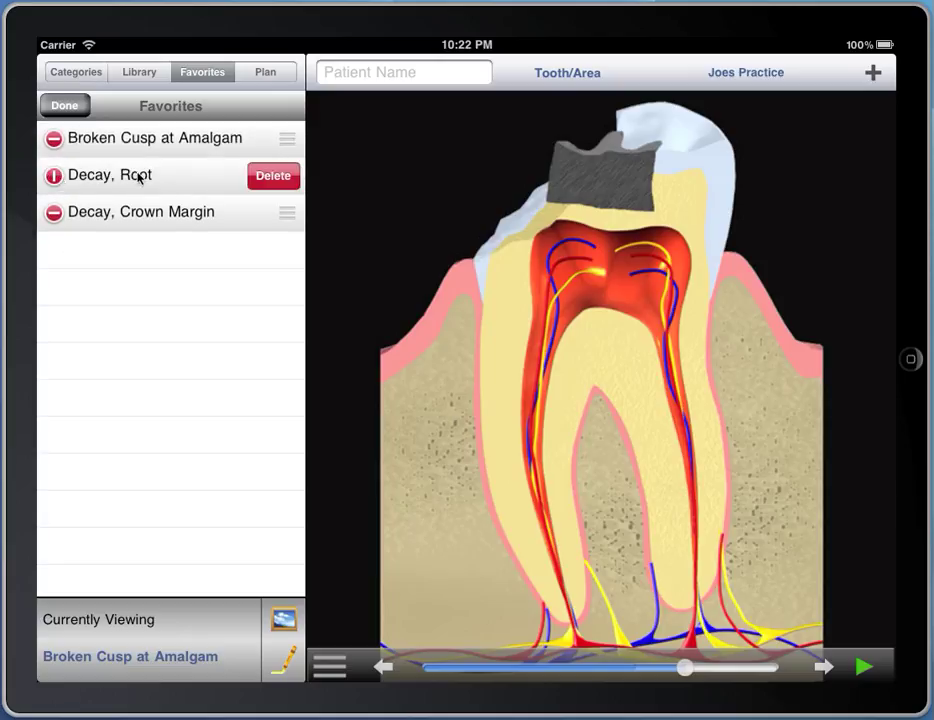
click(272, 176)
click(77, 112)
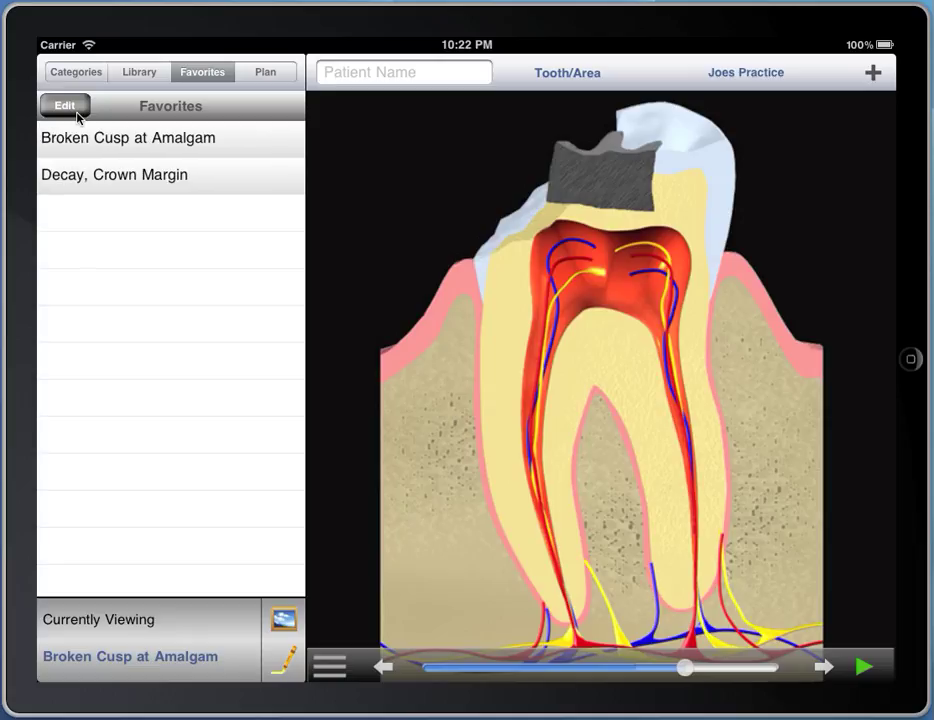